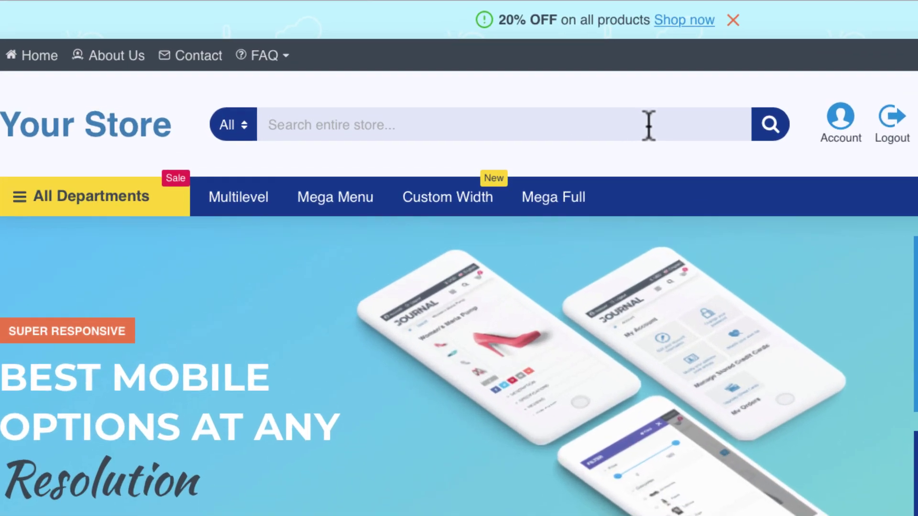
text(nikon)
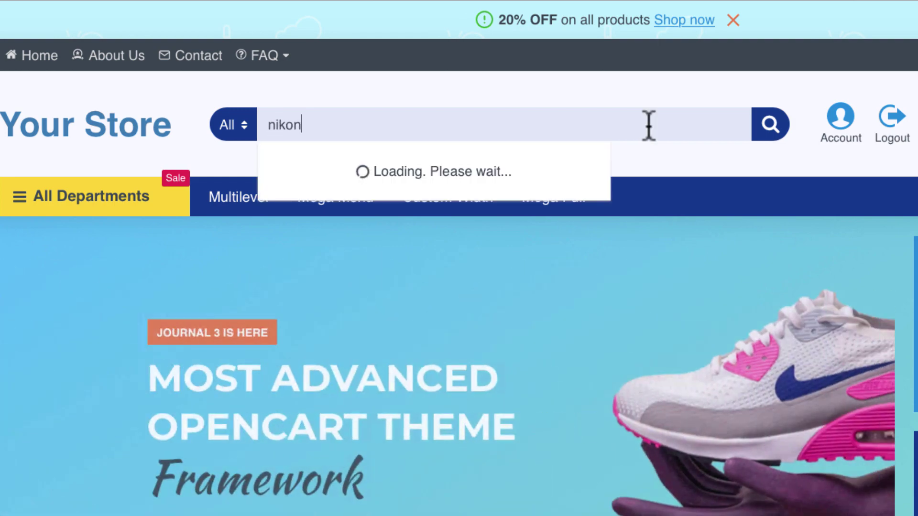
Step: Add the Nikon D300 and MacBook Air to the cart and proceed to checkout
click(502, 213)
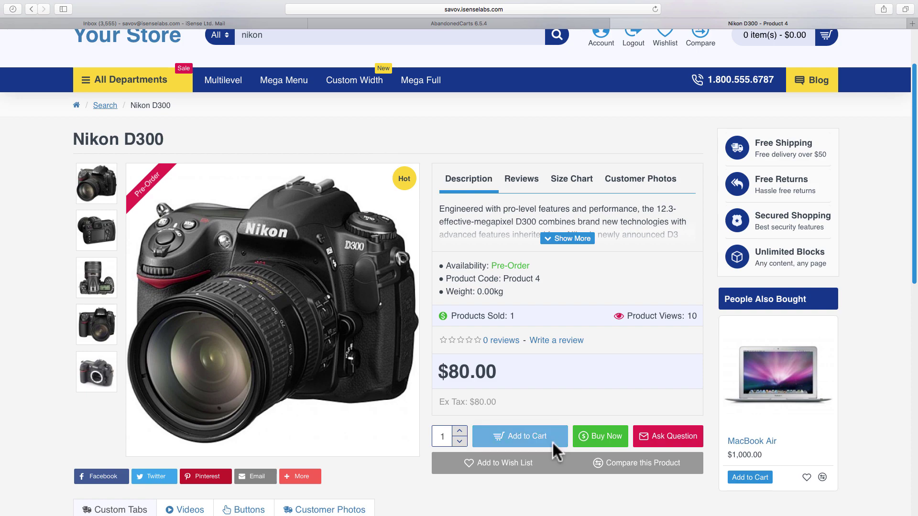
click(520, 436)
double_click(389, 107)
text(macbook)
click(335, 230)
scroll(330, 217, down, 2)
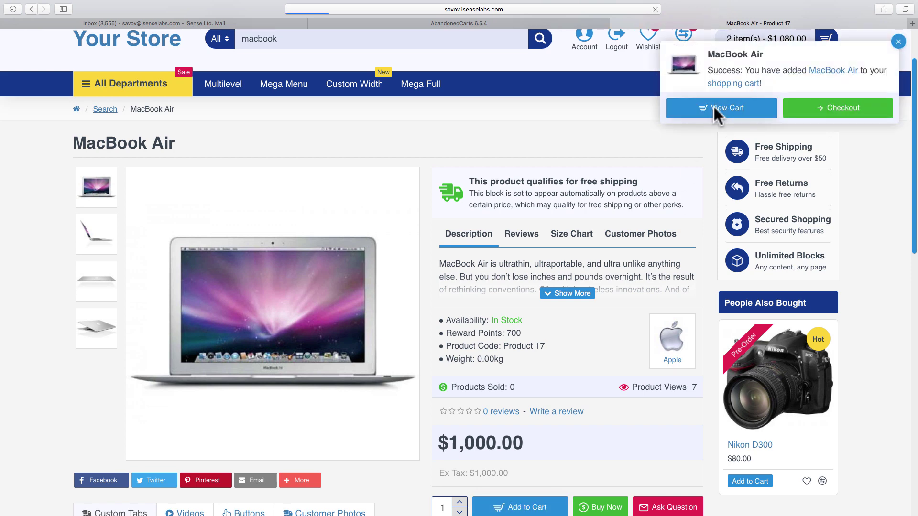
click(712, 105)
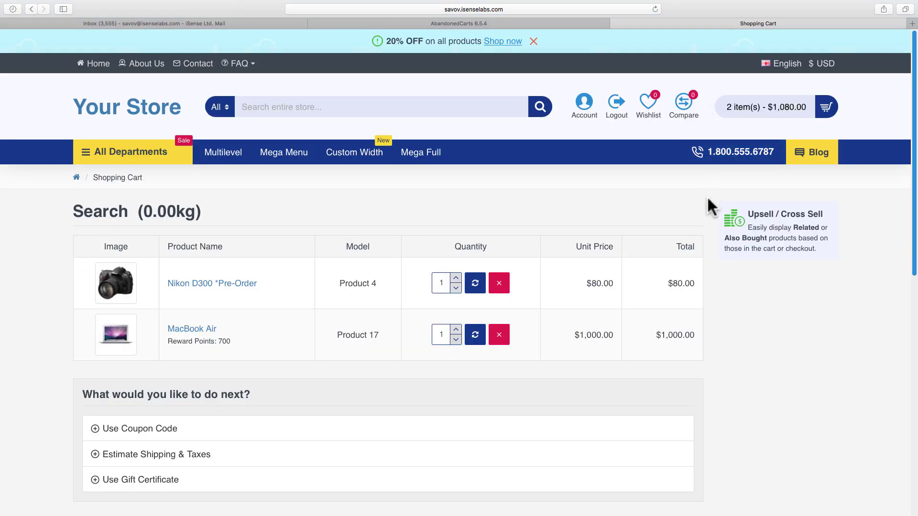
scroll(703, 213, down, 2)
scroll(703, 216, down, 2)
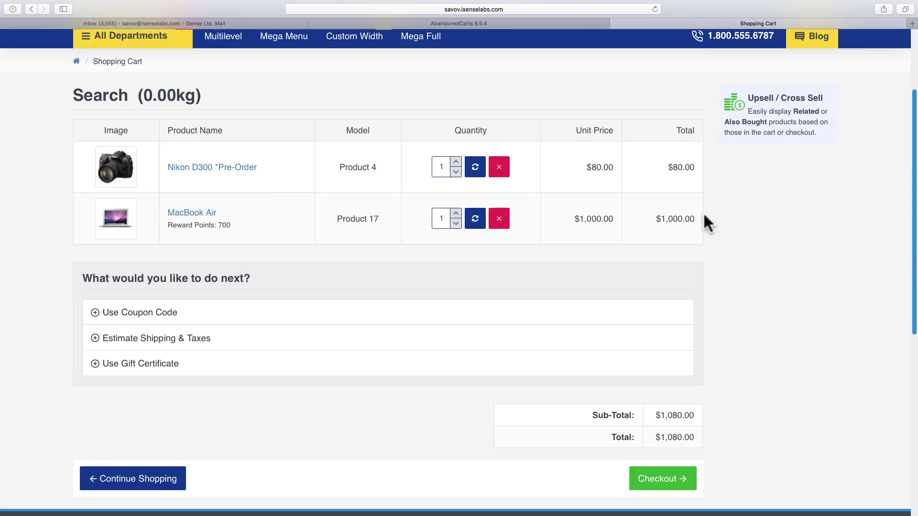
click(667, 484)
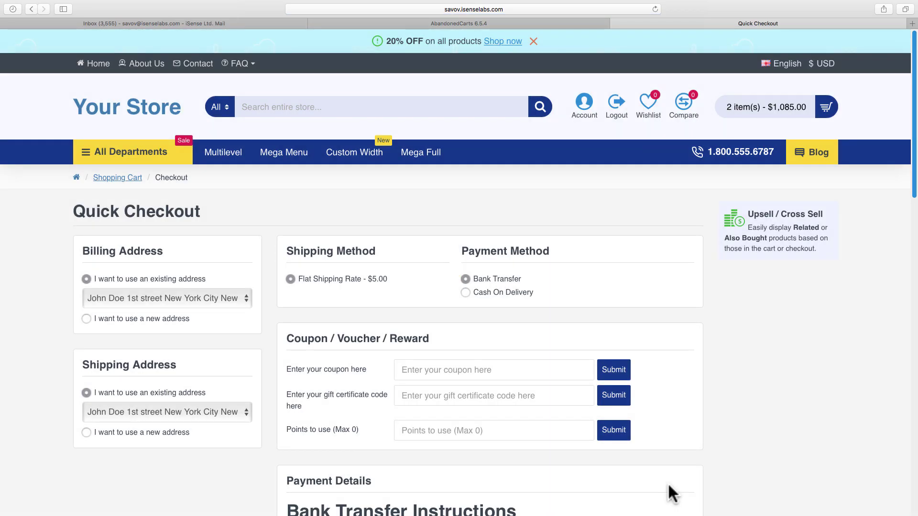
scroll(668, 482, down, 1)
scroll(668, 483, down, 2)
scroll(667, 485, down, 2)
scroll(668, 485, down, 1)
scroll(668, 483, down, 3)
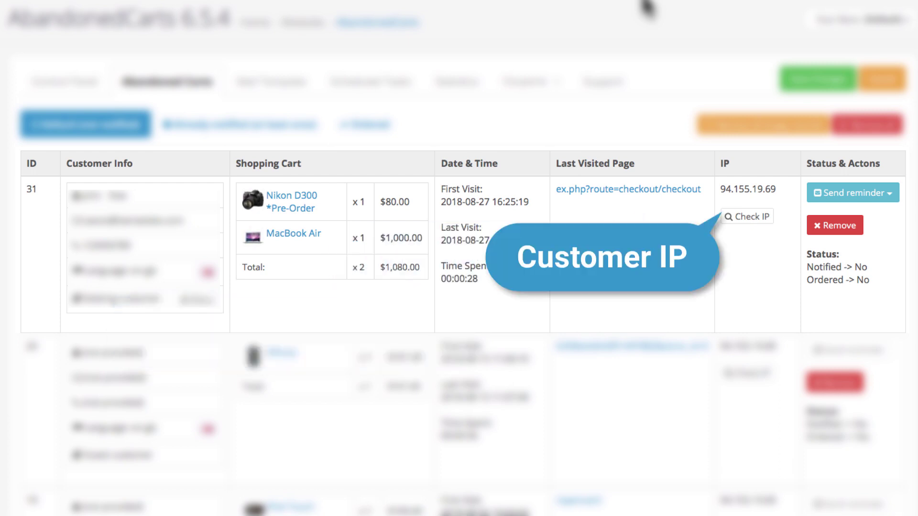
Step: Choose Template 1 as the reminder for cart 31
click(836, 205)
click(840, 218)
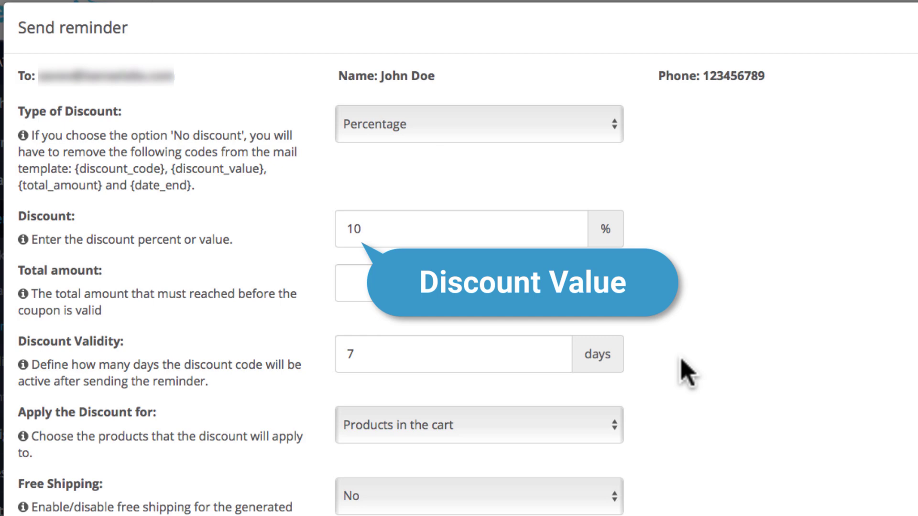
Step: Set the coupon's free shipping to Yes and delete the minimum-spend sentence from the message
click(466, 495)
click(466, 487)
scroll(467, 495, down, 3)
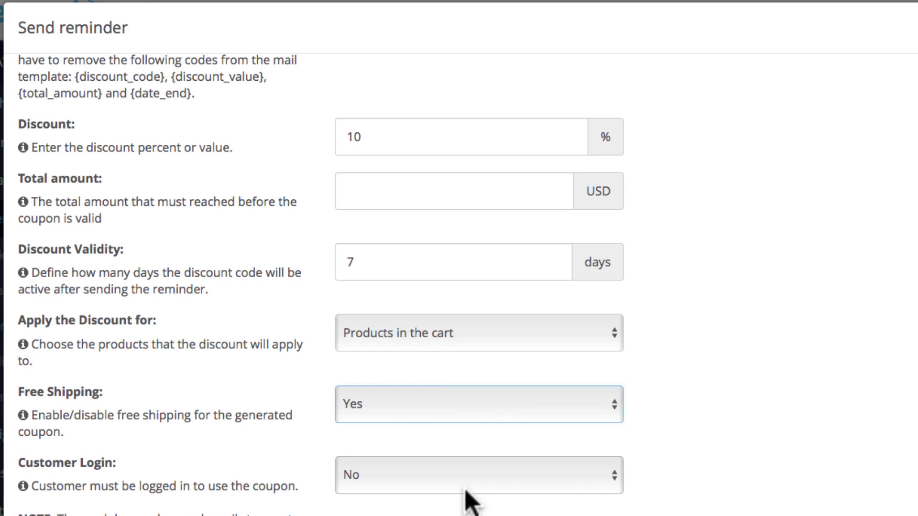
scroll(467, 499, down, 3)
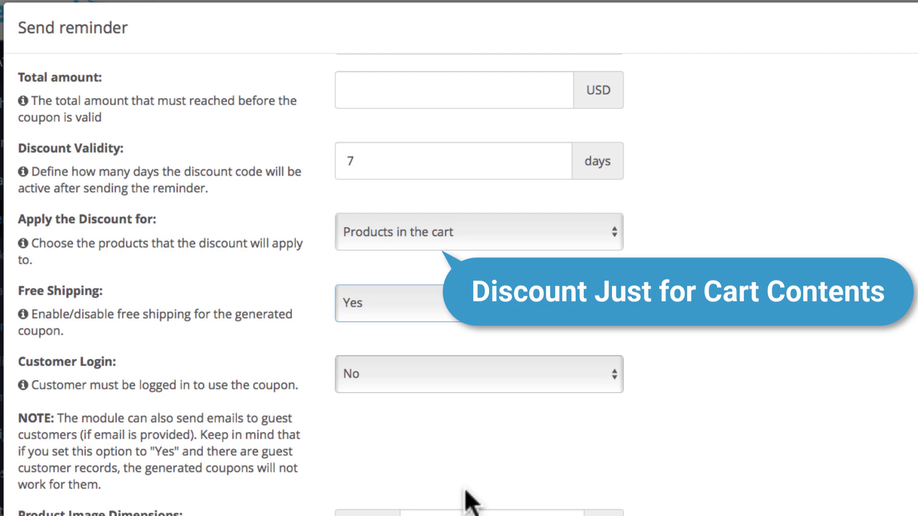
scroll(464, 488, down, 3)
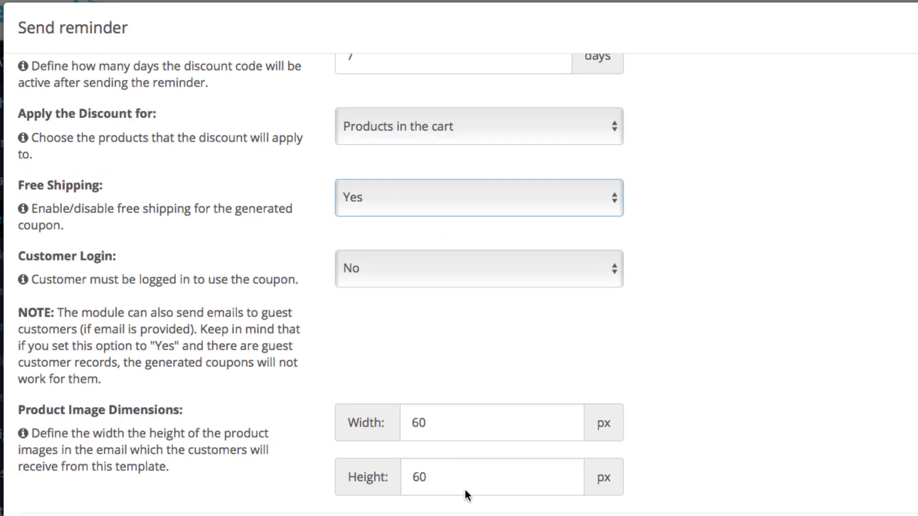
scroll(467, 494, down, 3)
scroll(461, 375, down, 4)
scroll(433, 443, down, 3)
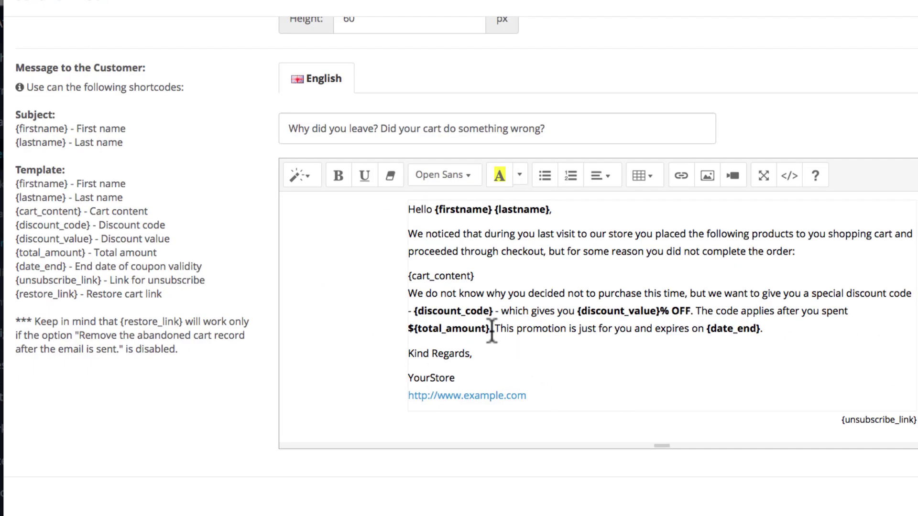
drag(492, 331, 696, 310)
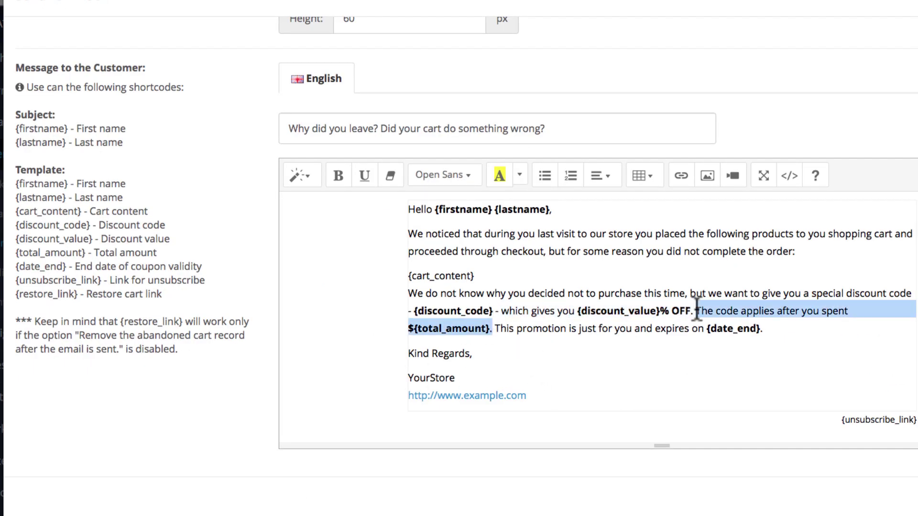
key(Delete)
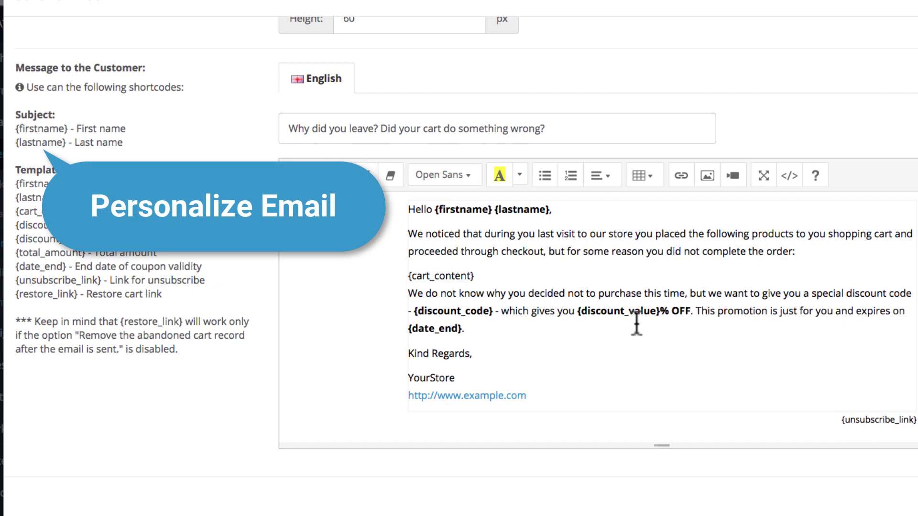
click(542, 331)
key(Return)
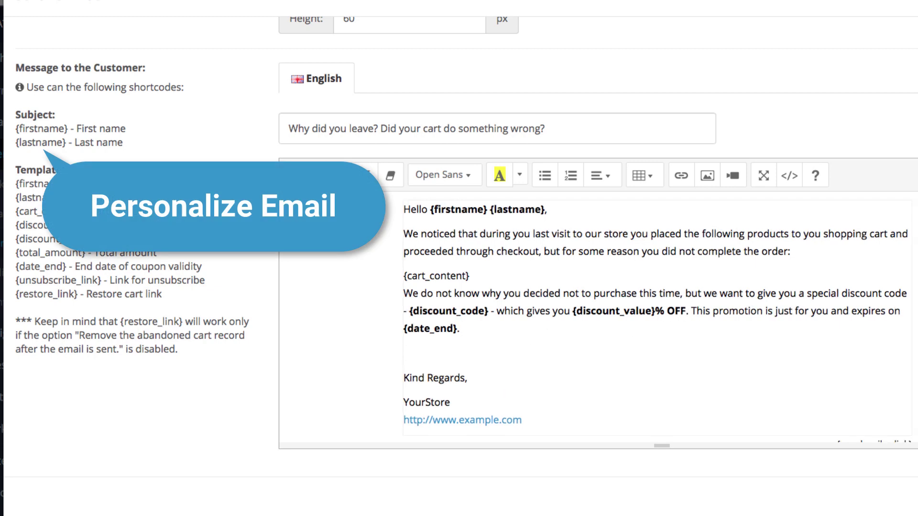
text(Finish your checkout here:)
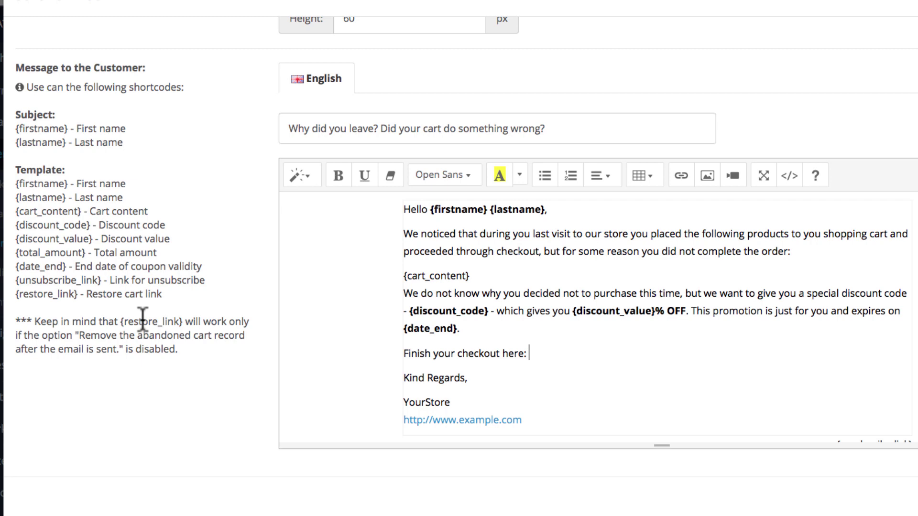
Step: Copy the {restore_link} placeholder and paste it after the checkout line
drag(78, 294, 16, 294)
right_click(25, 292)
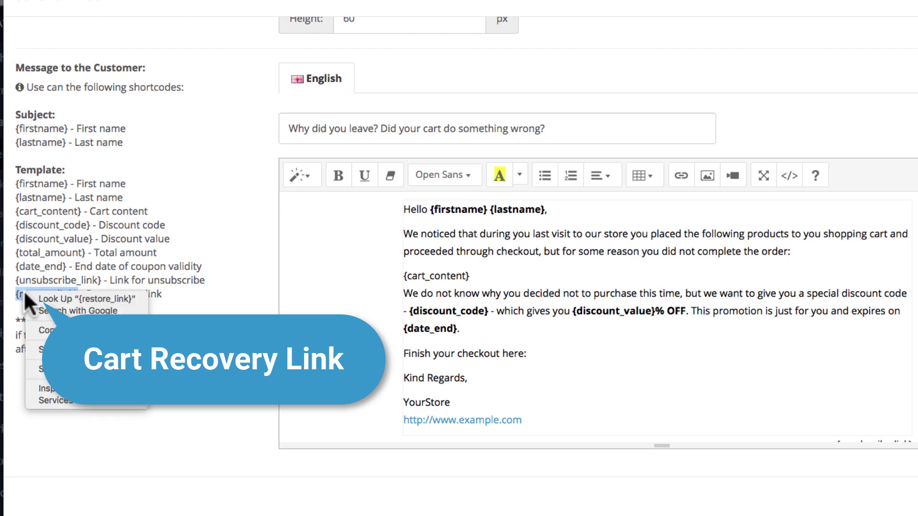
click(51, 328)
click(560, 354)
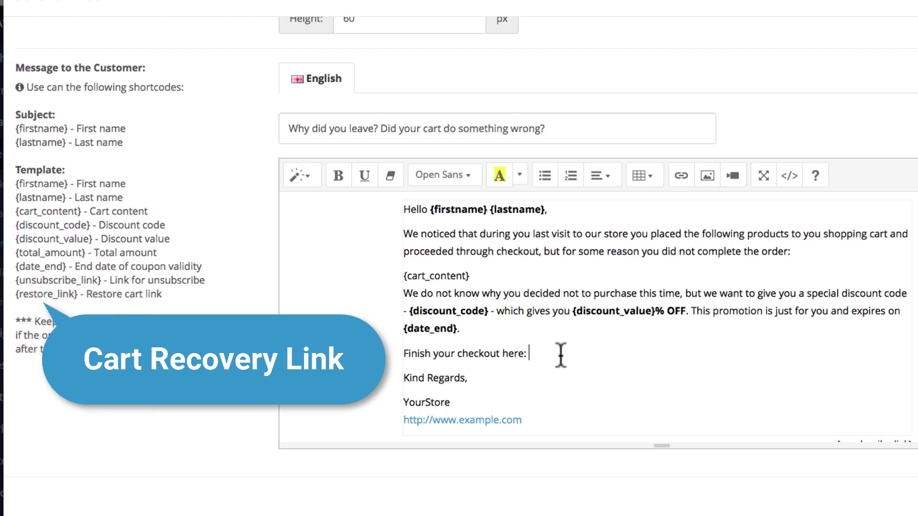
text({restore_link})
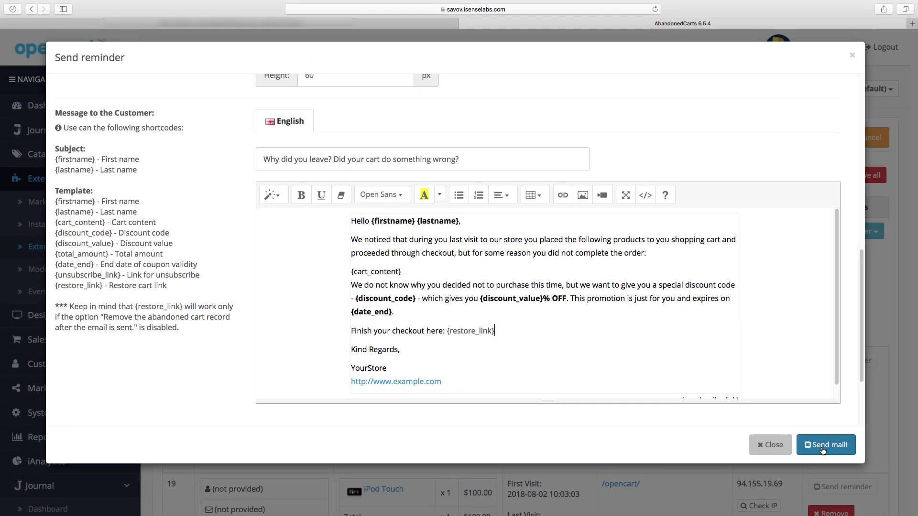
click(822, 451)
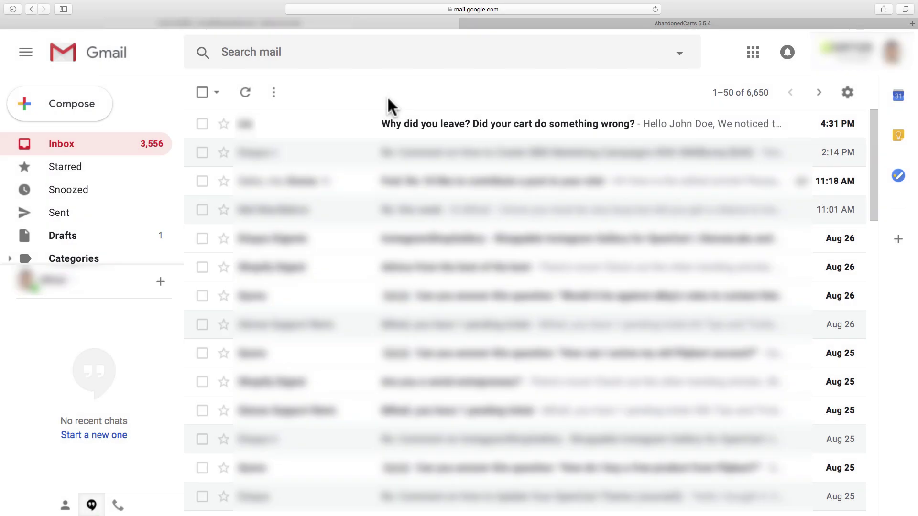
mouse_move(508, 125)
click(446, 138)
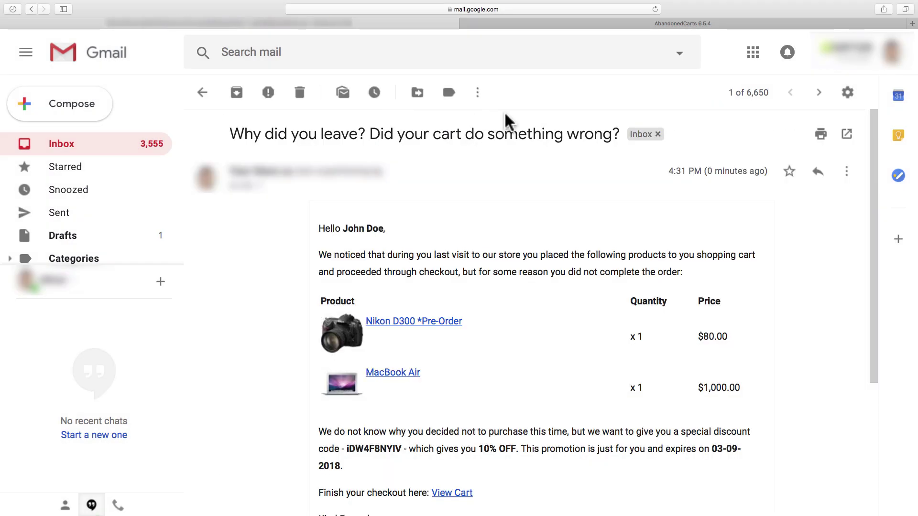
scroll(524, 151, down, 2)
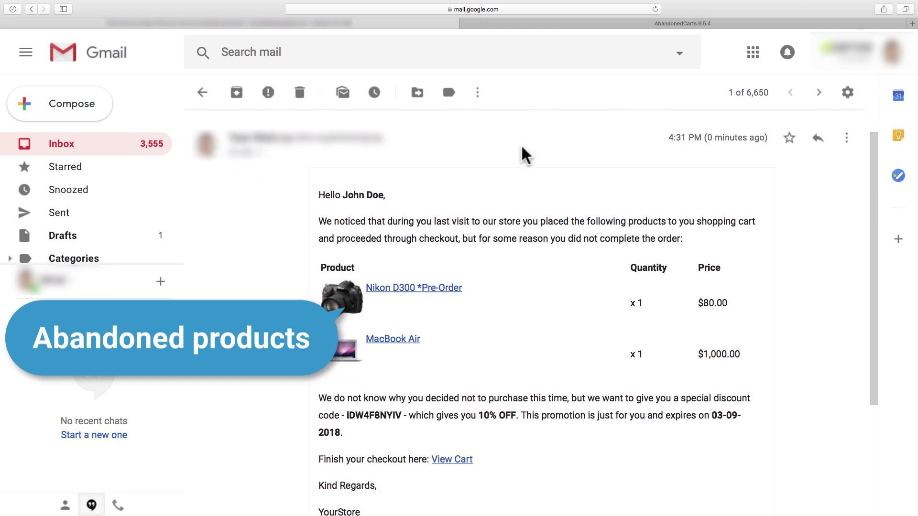
scroll(524, 160, down, 1)
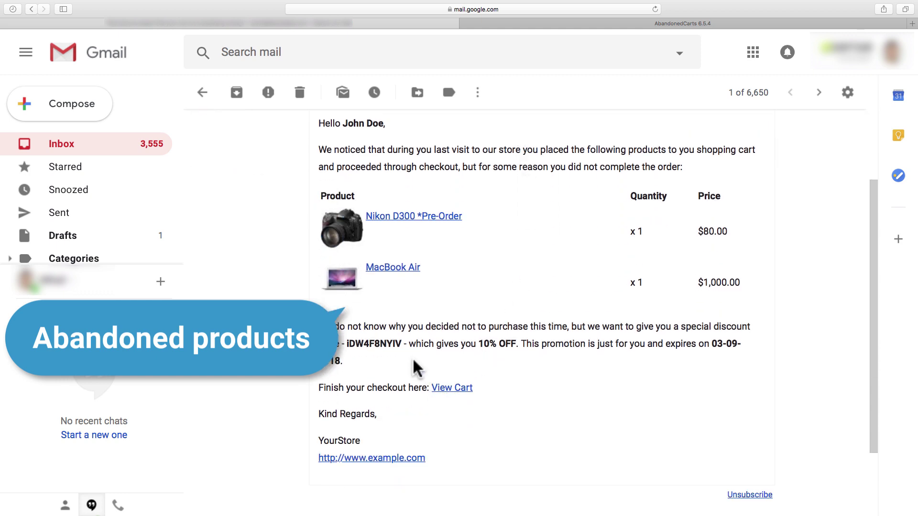
drag(402, 345, 347, 345)
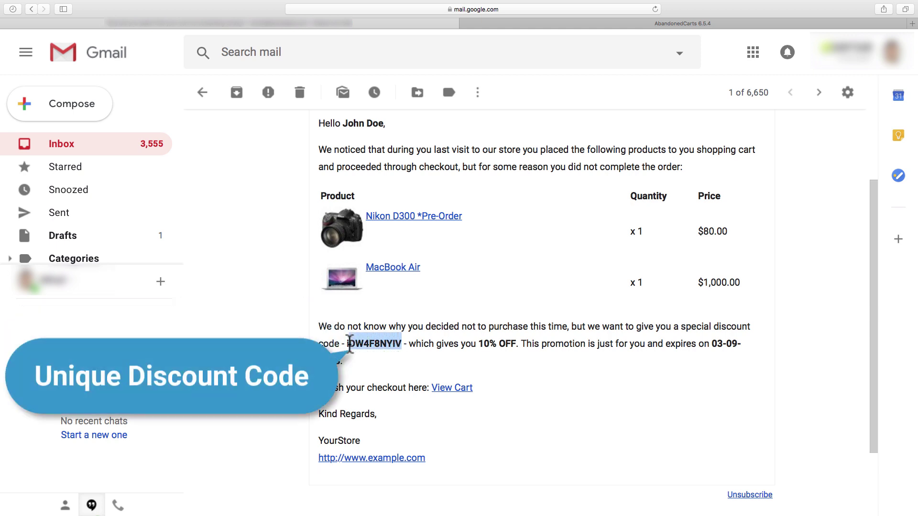
right_click(349, 345)
click(382, 371)
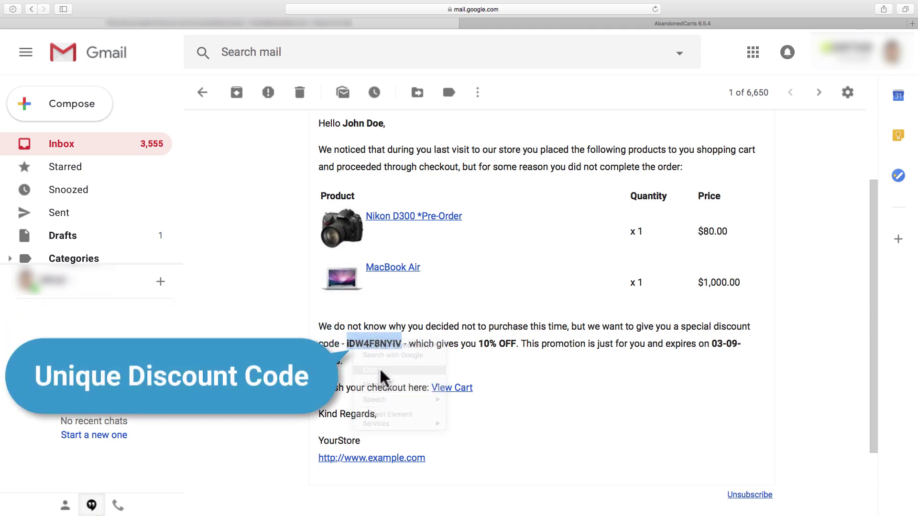
click(450, 389)
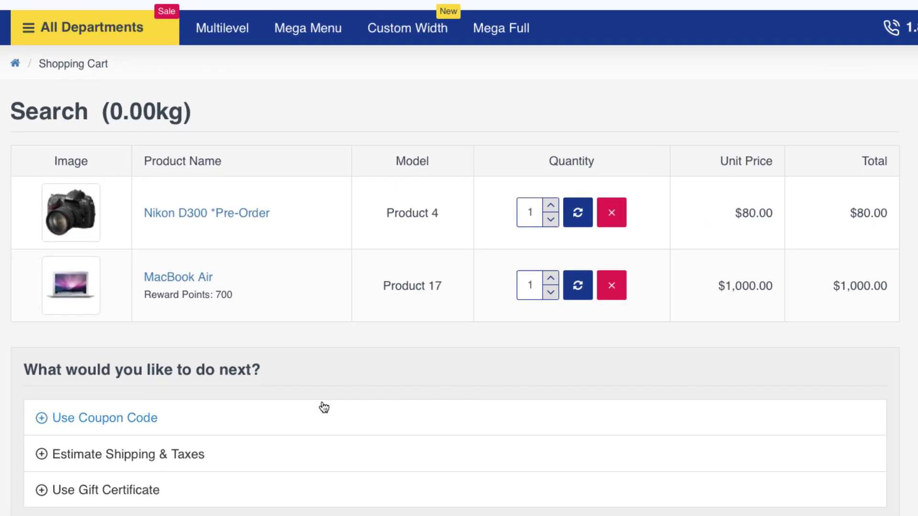
click(201, 418)
click(268, 461)
click(523, 466)
scroll(526, 473, down, 3)
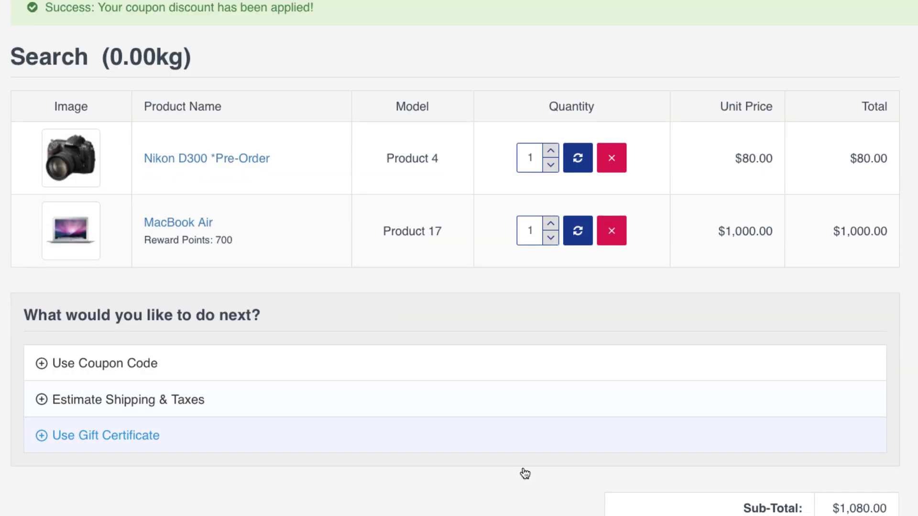
scroll(525, 472, down, 1)
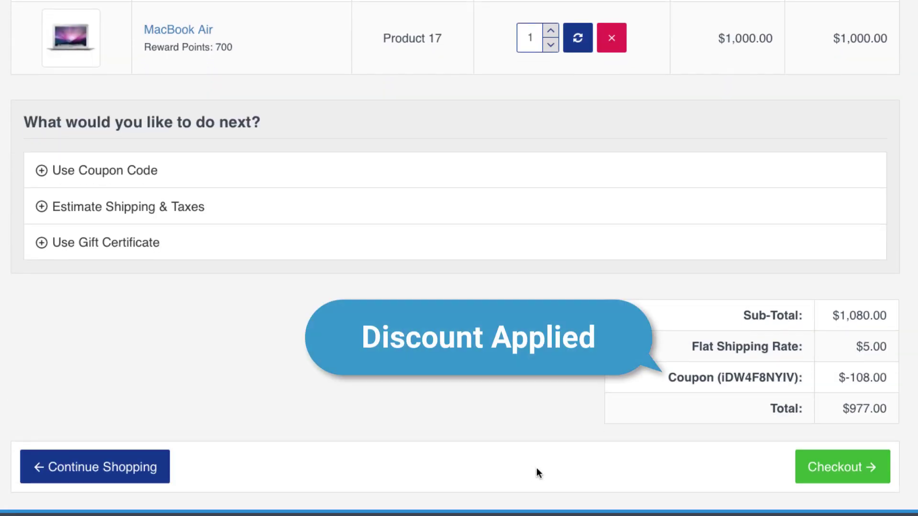
click(851, 468)
scroll(718, 459, down, 5)
scroll(502, 451, down, 2)
click(616, 464)
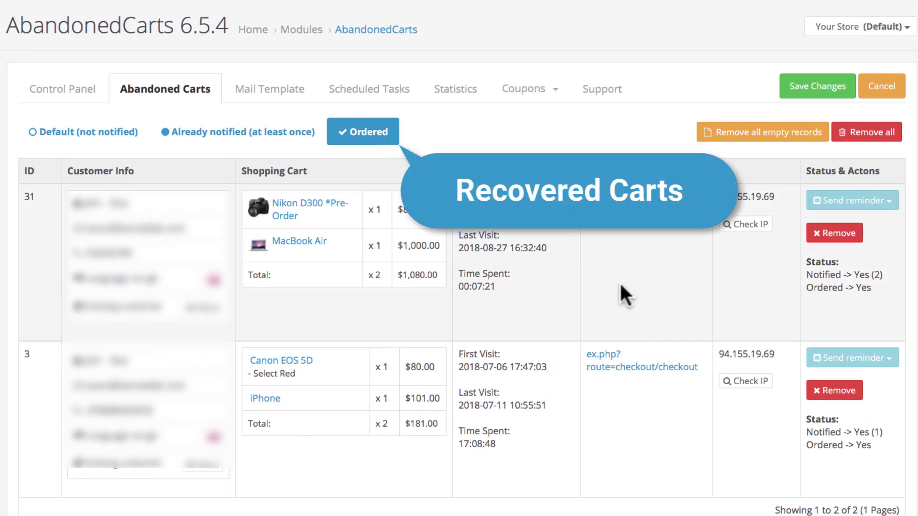
Step: Add Templates 2 and 3 in the Mail Template settings
click(299, 94)
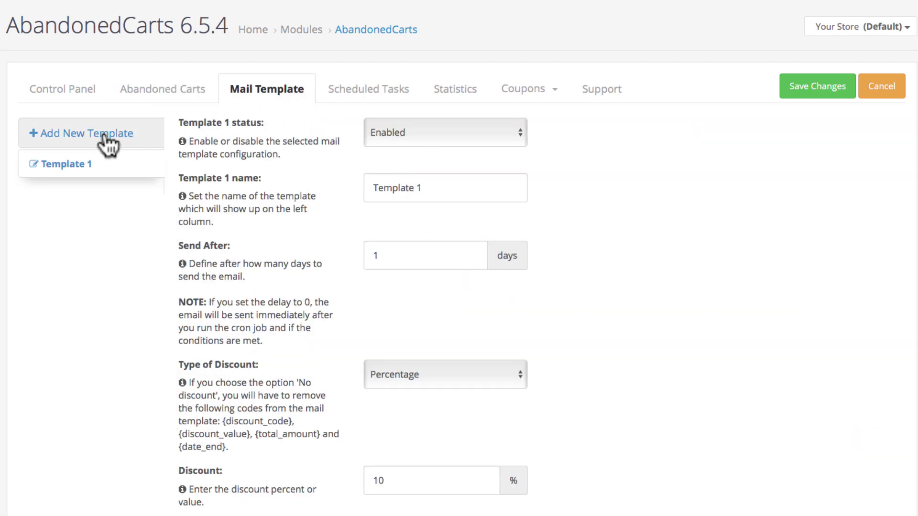
click(108, 135)
click(103, 133)
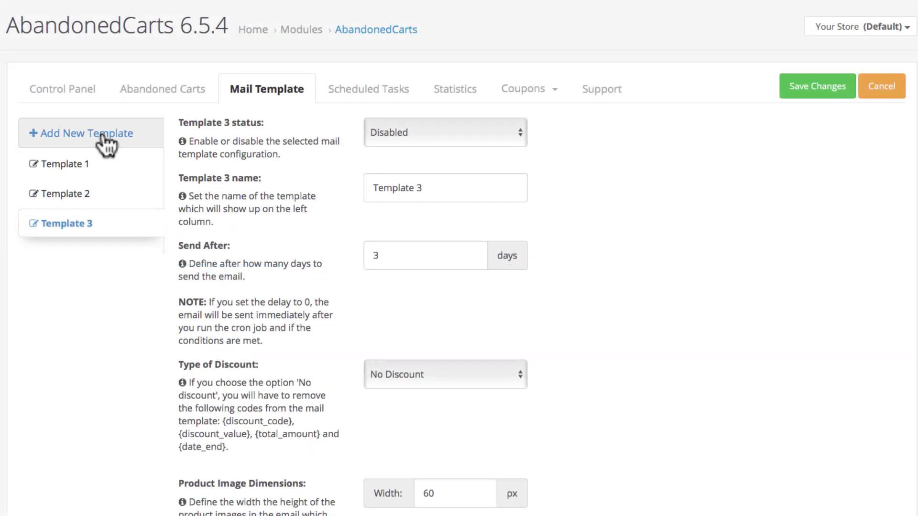
Step: Give Template 3 a 10% percentage discount on cart products with free shipping, then show Scheduled Tasks
click(426, 257)
scroll(502, 309, down, 2)
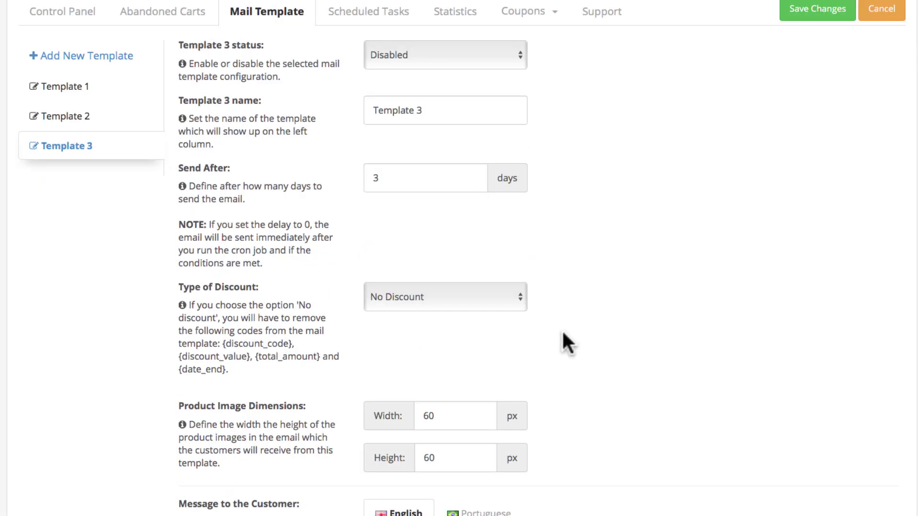
click(474, 290)
key(Up)
scroll(567, 337, down, 4)
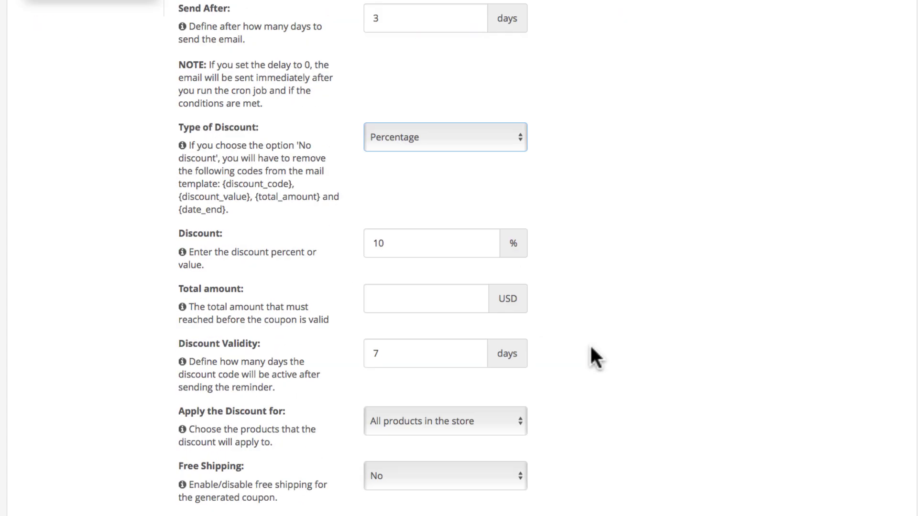
scroll(538, 322, down, 3)
click(493, 301)
click(431, 313)
scroll(574, 344, down, 2)
click(426, 234)
click(417, 291)
scroll(635, 405, down, 2)
scroll(635, 405, down, 4)
scroll(635, 405, down, 1)
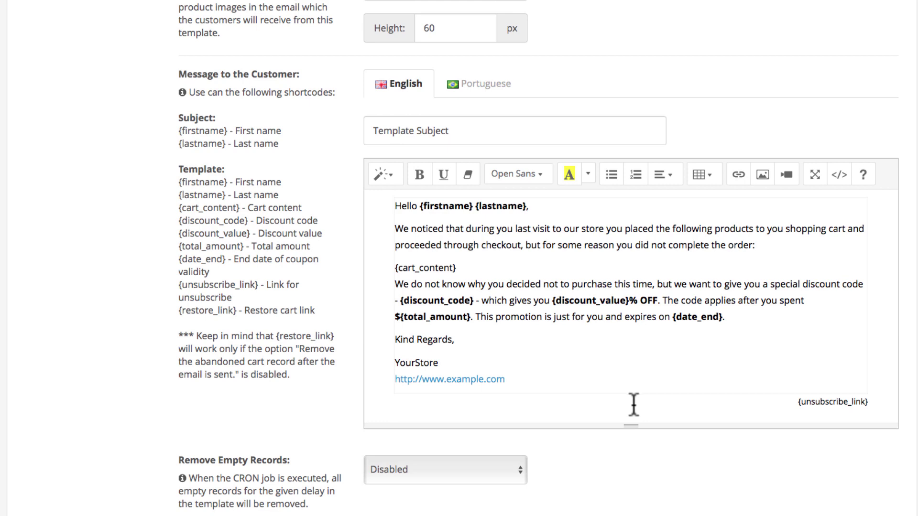
scroll(634, 404, up, 6)
scroll(634, 409, up, 5)
scroll(632, 401, up, 2)
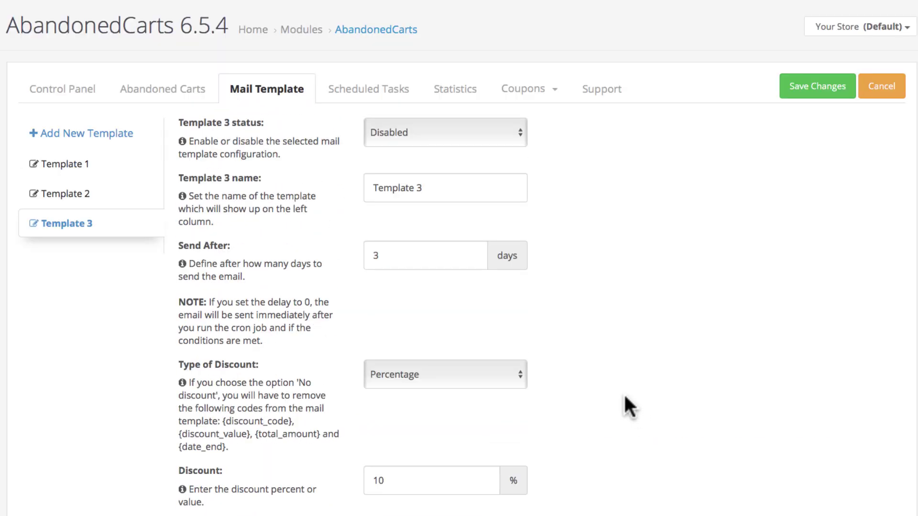
click(366, 89)
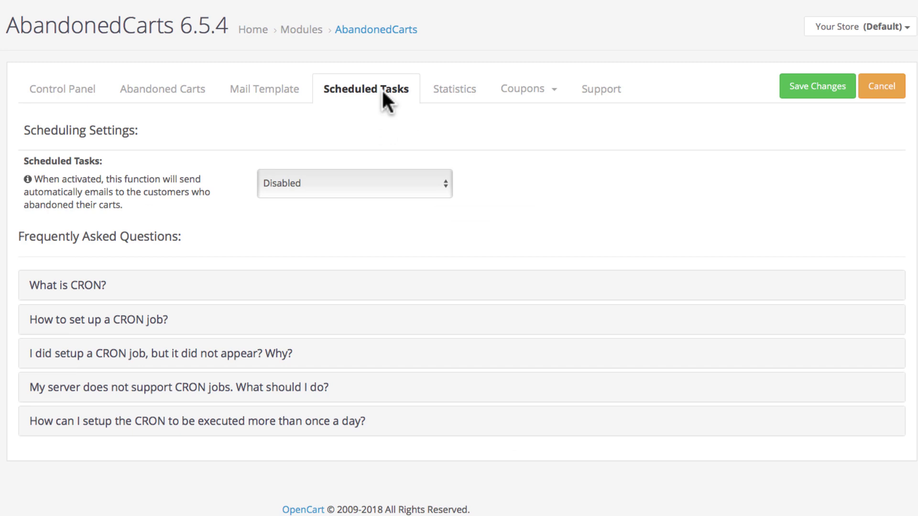
Step: View the Statistics page showing 6 coupons (2 used) and 8 abandoned carts
click(445, 90)
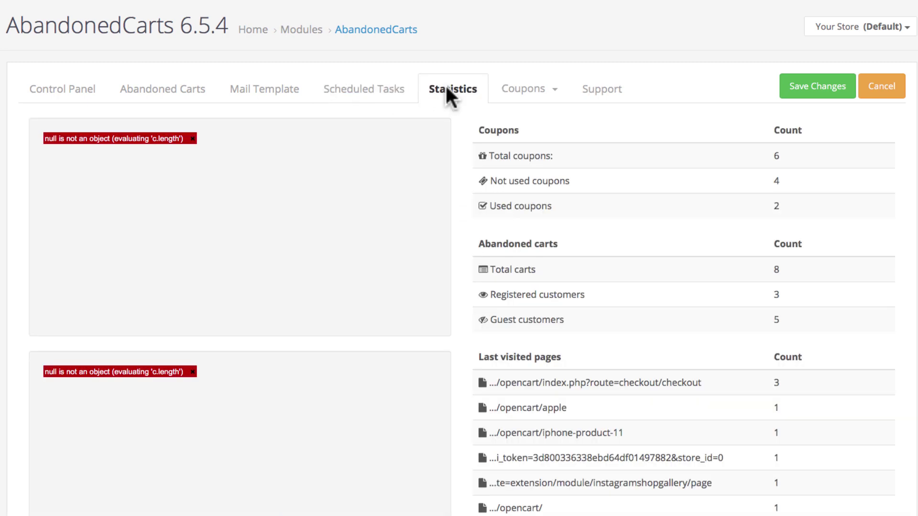